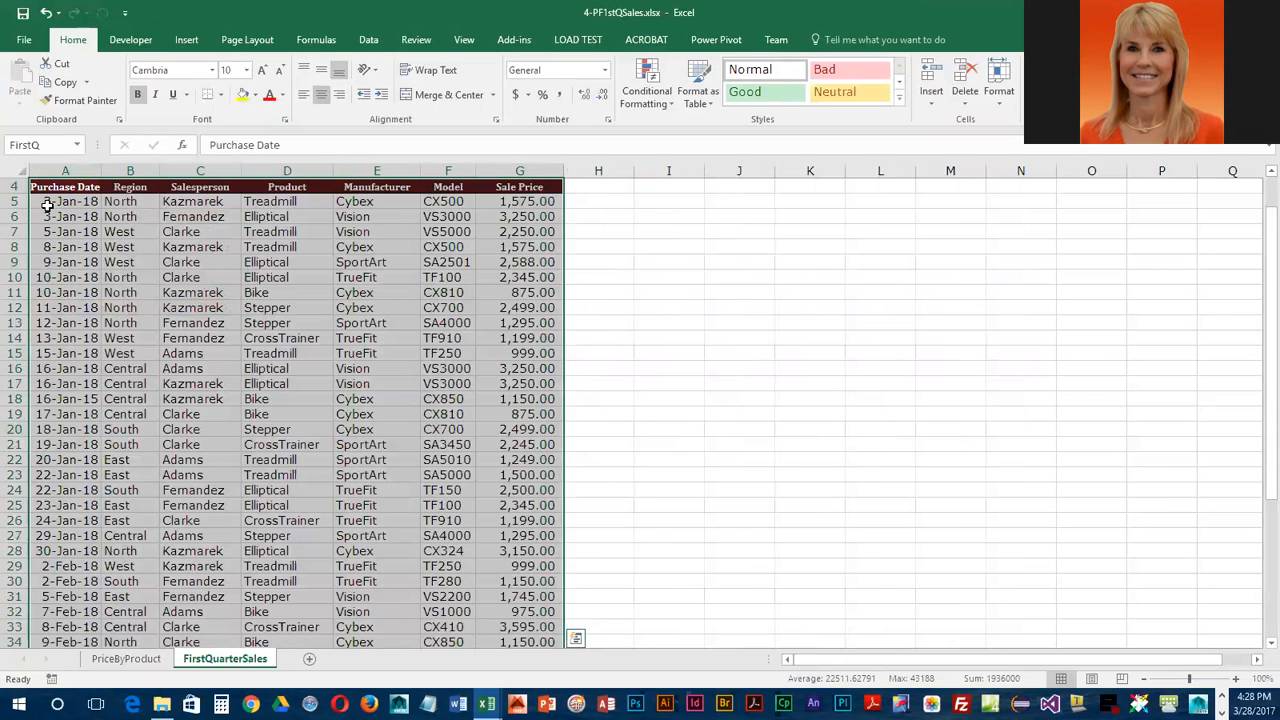
- Create a PivotTable from the range FirstQuarterSales!$A$4:$G$47 on a new worksheet
left_click(187, 41)
left_click(188, 44)
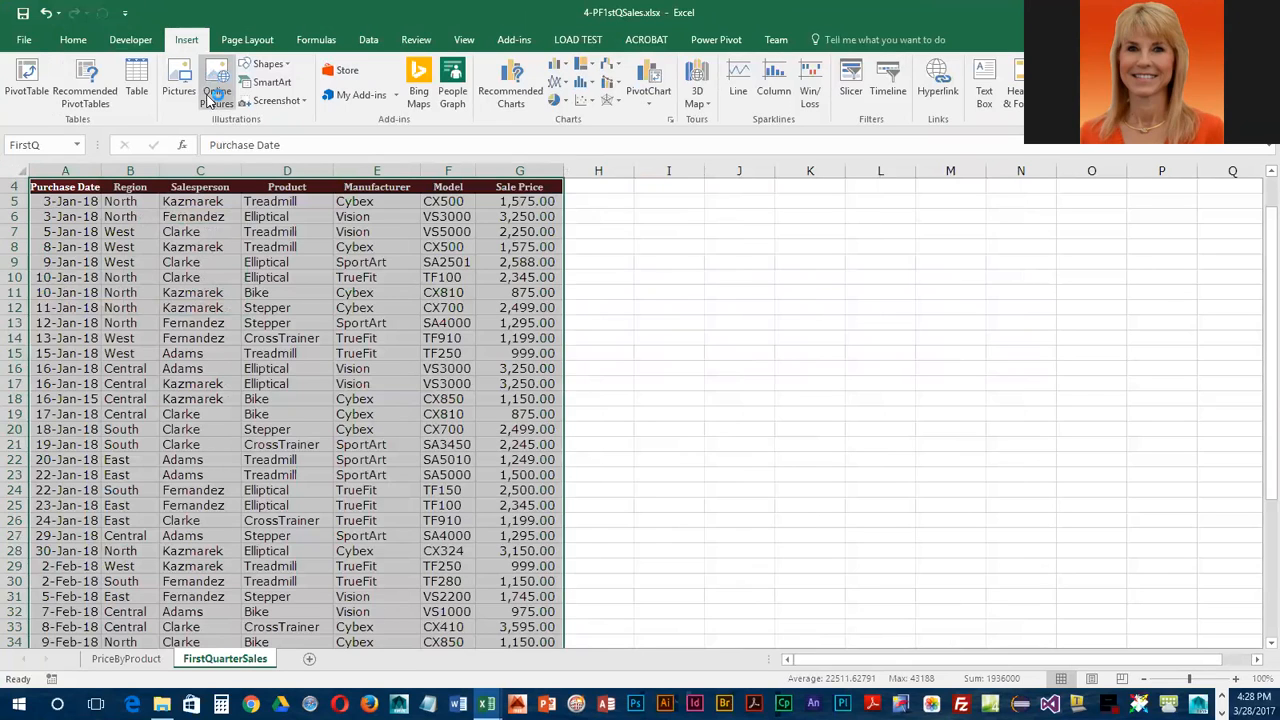
left_click(25, 80)
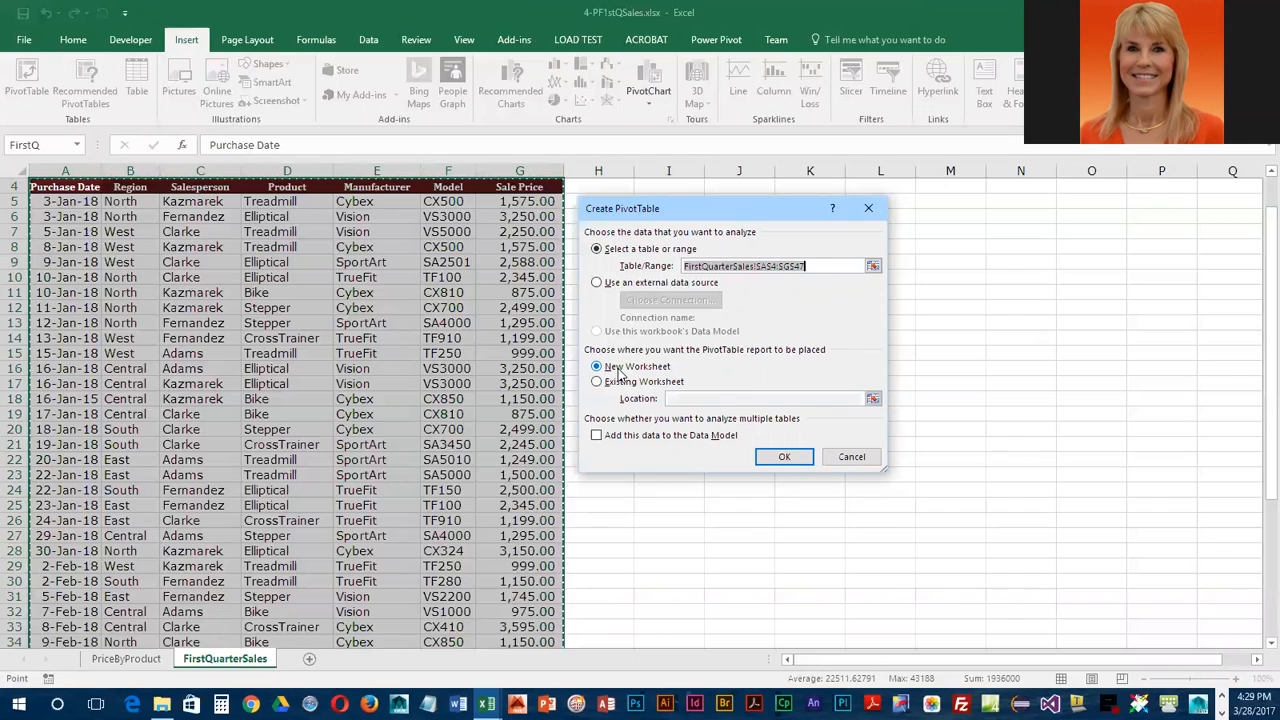
left_click(785, 457)
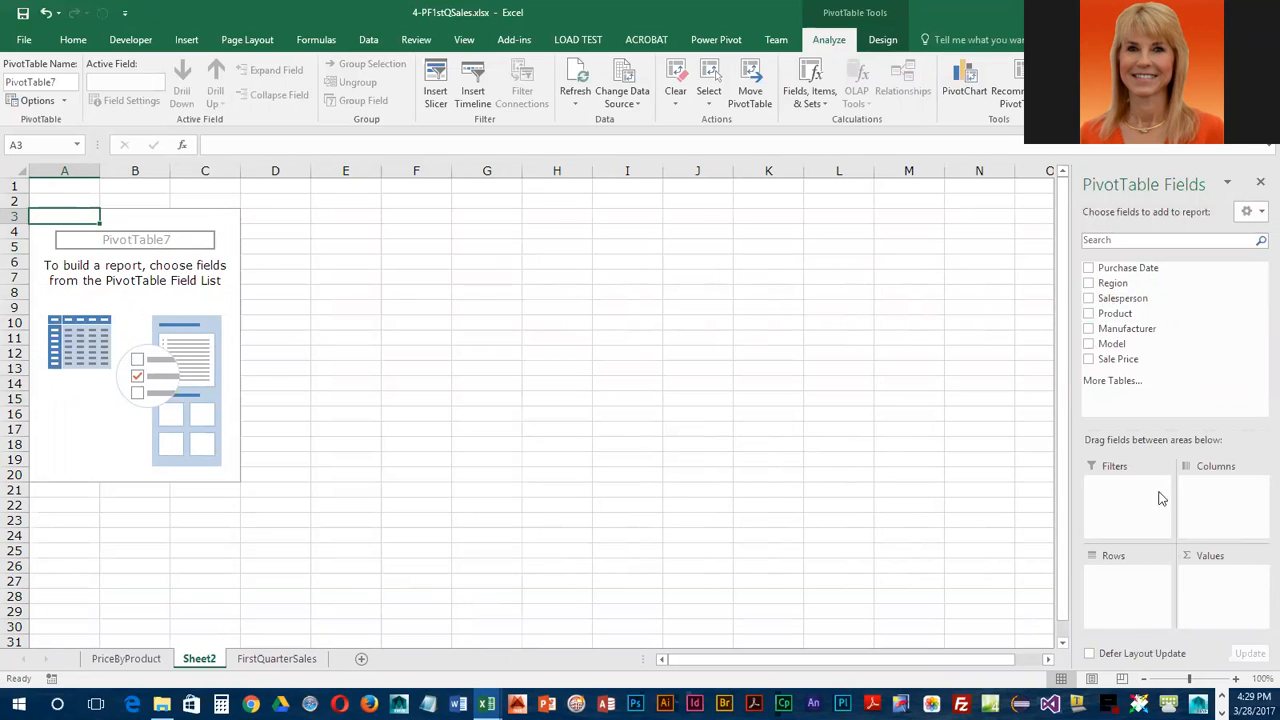
- Add Region as the PivotTable's row field and Salesperson as its column field
left_click(1089, 284)
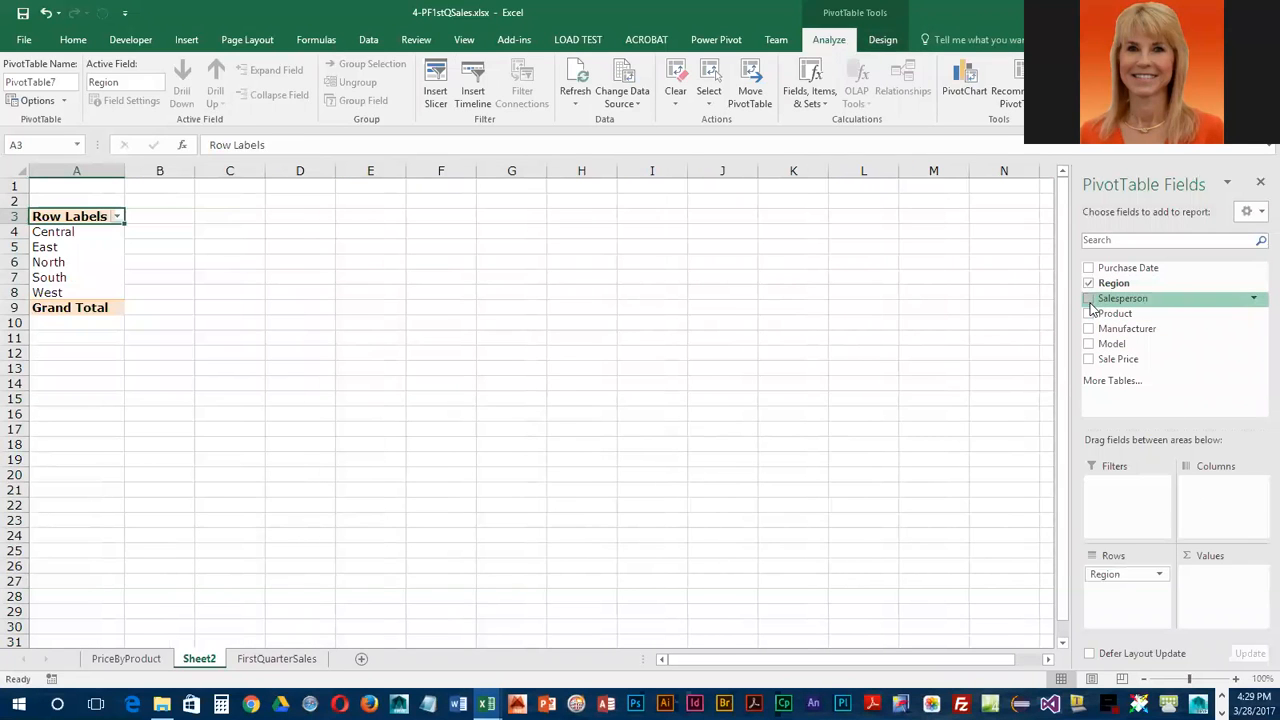
left_click(1090, 300)
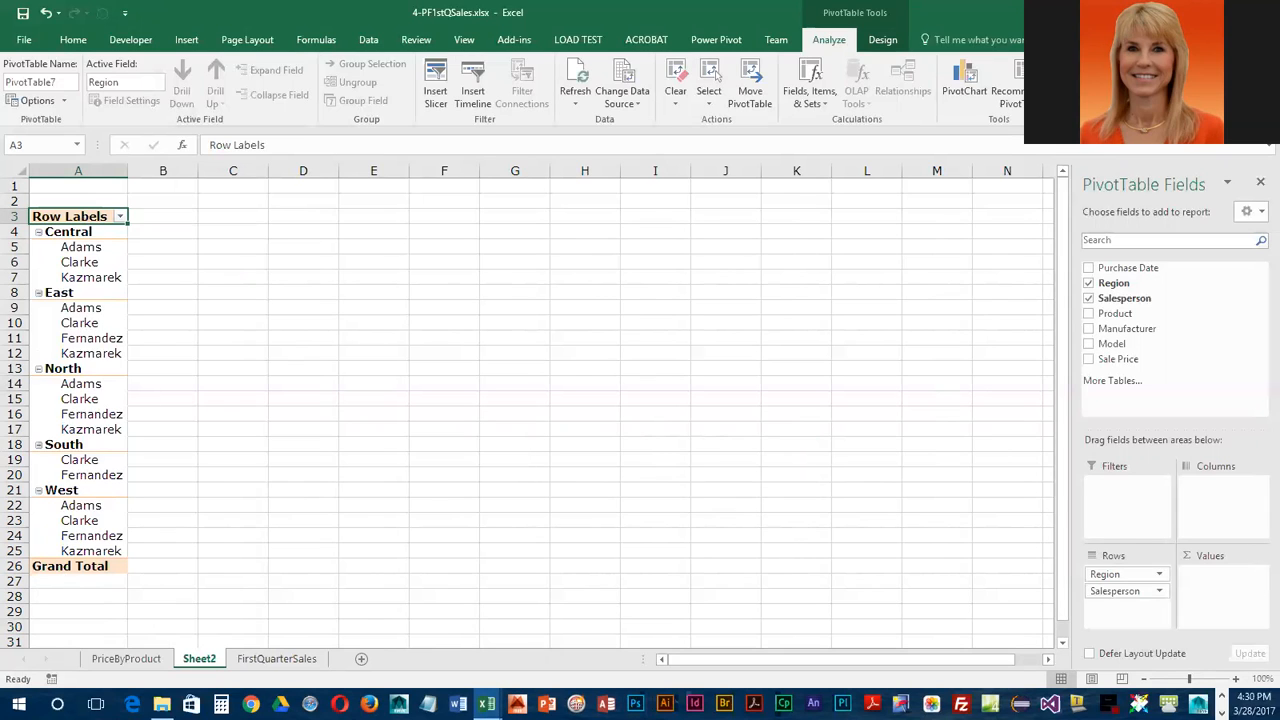
left_click(1161, 592)
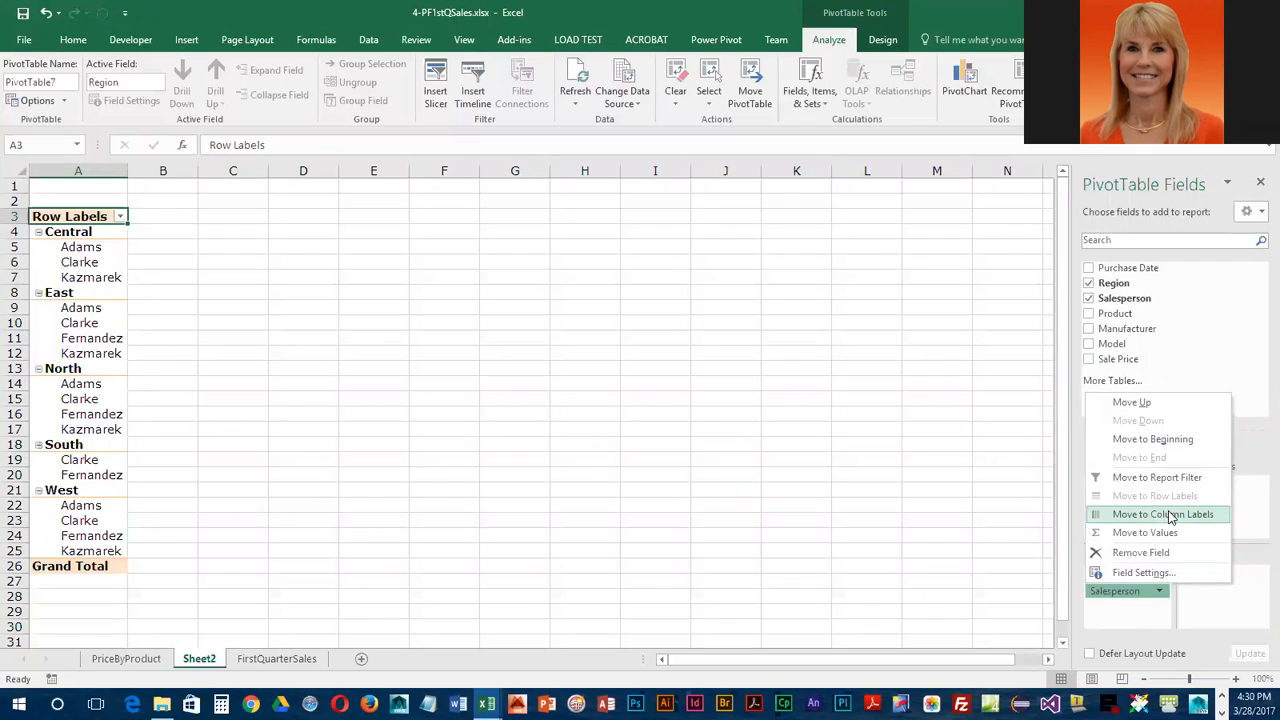
left_click(1120, 612)
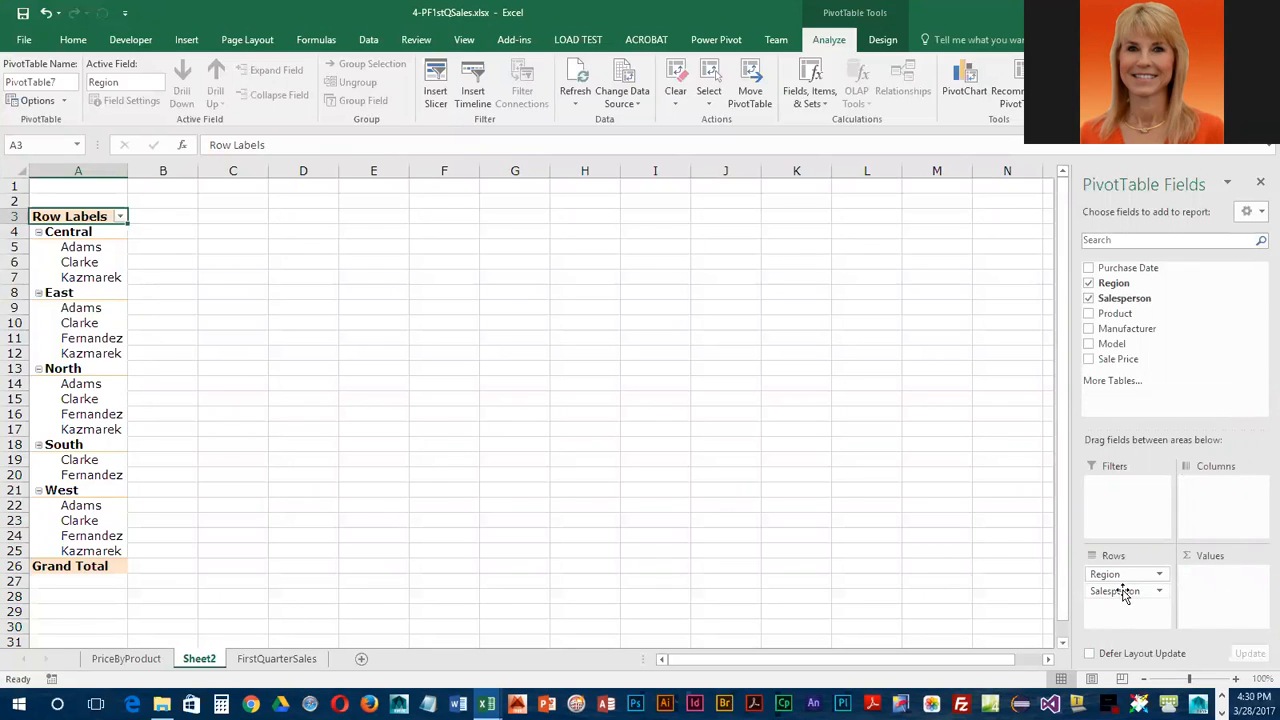
left_click_drag(1124, 592, 1207, 511)
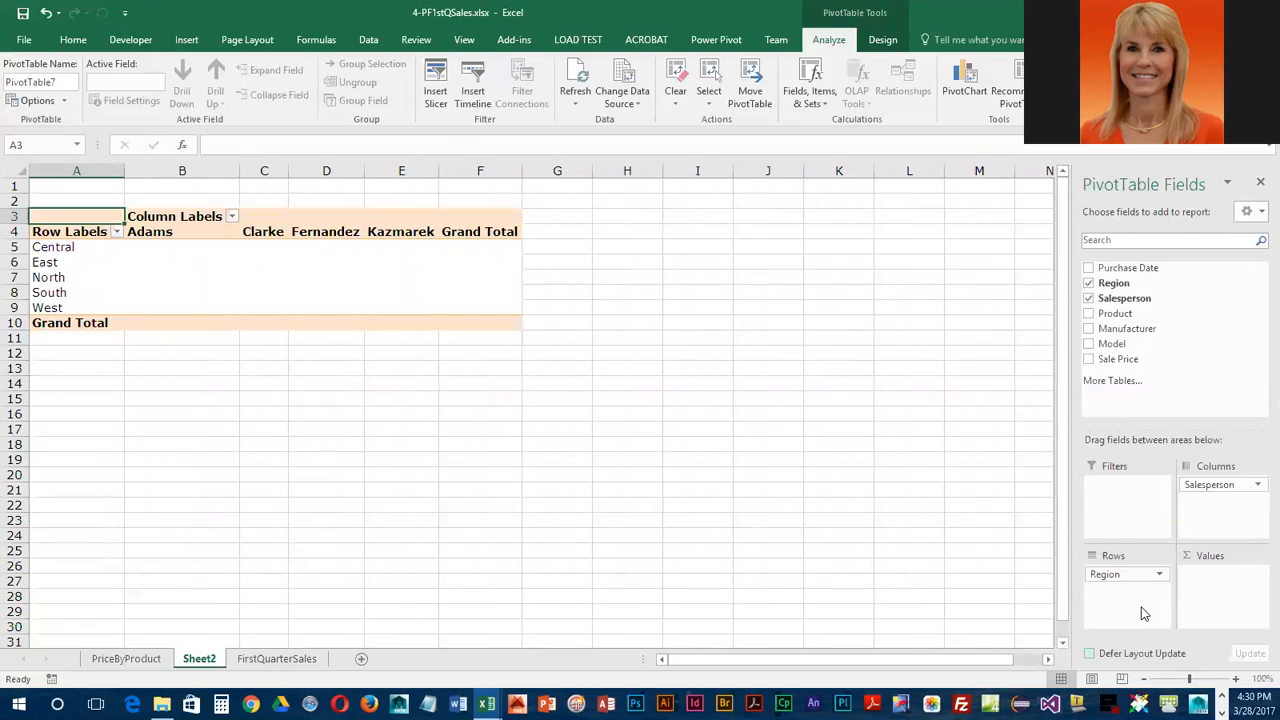
- Add Model as the PivotTable's report filter and look through its list of models
left_click_drag(1109, 582, 252, 238)
left_click_drag(1118, 344, 1121, 505)
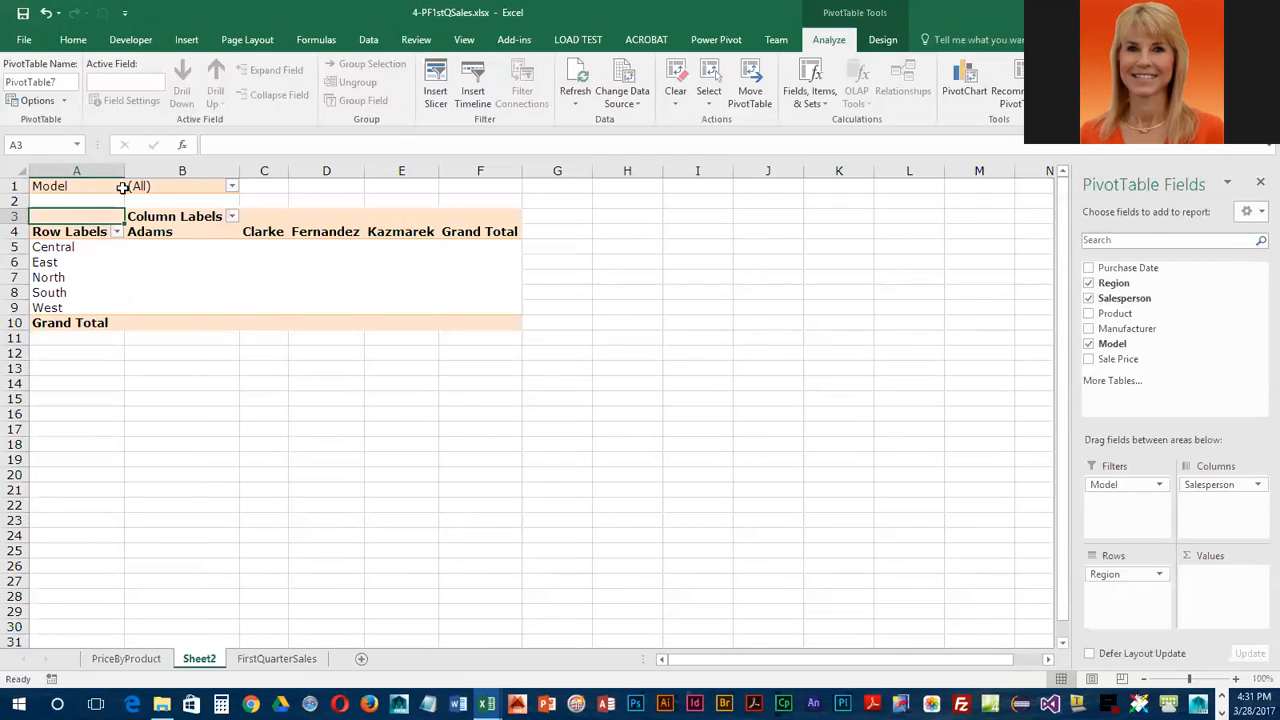
left_click(232, 188)
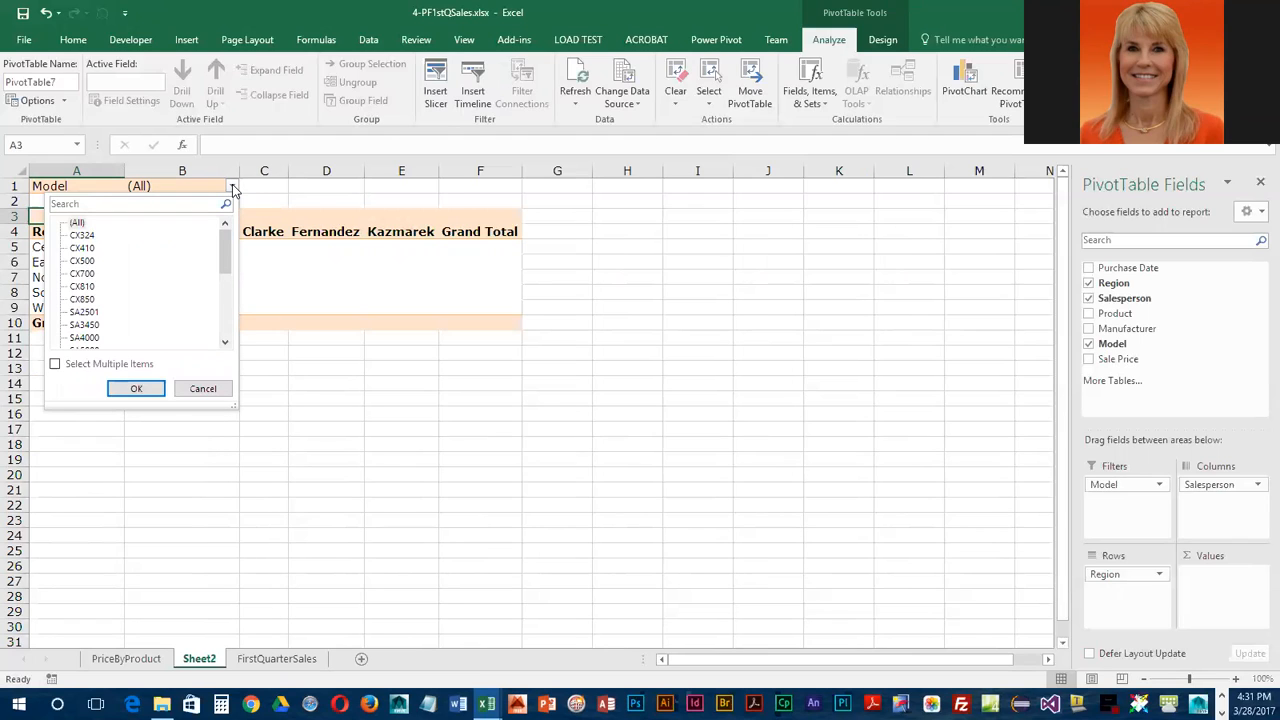
left_click(232, 188)
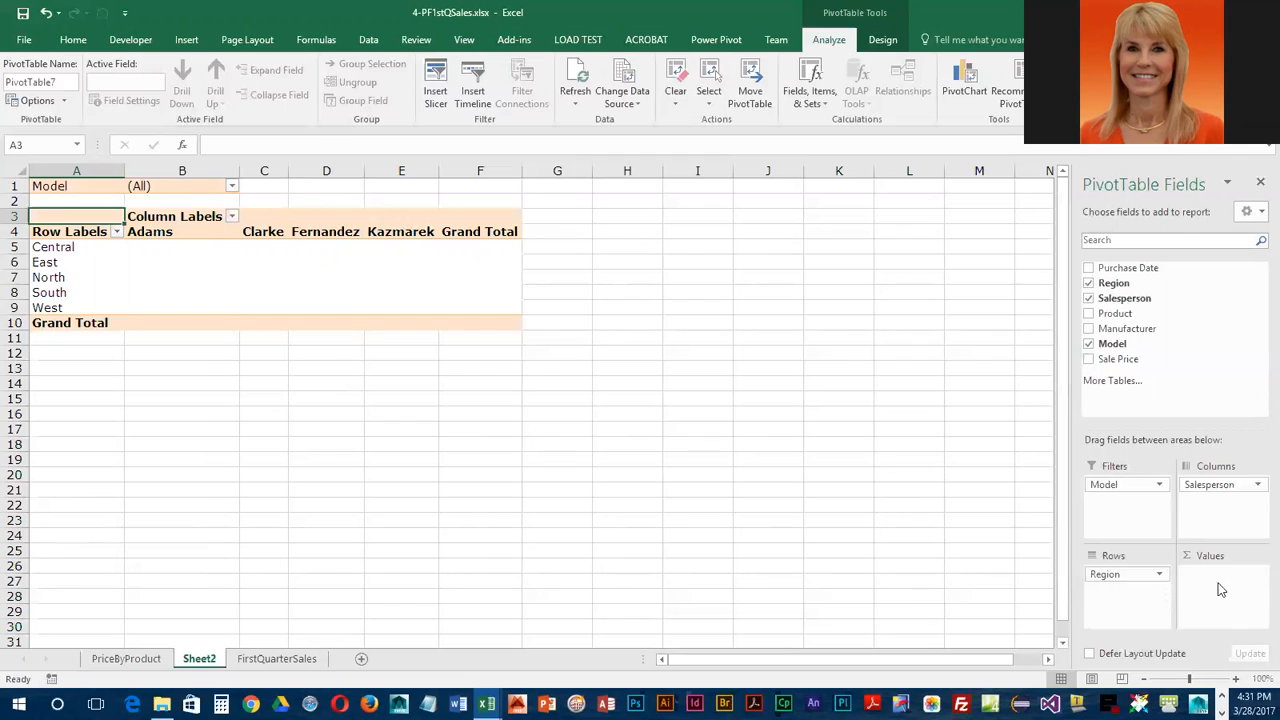
- Add Sale Price to the PivotTable's values, summarized as a sum
left_click(1088, 361)
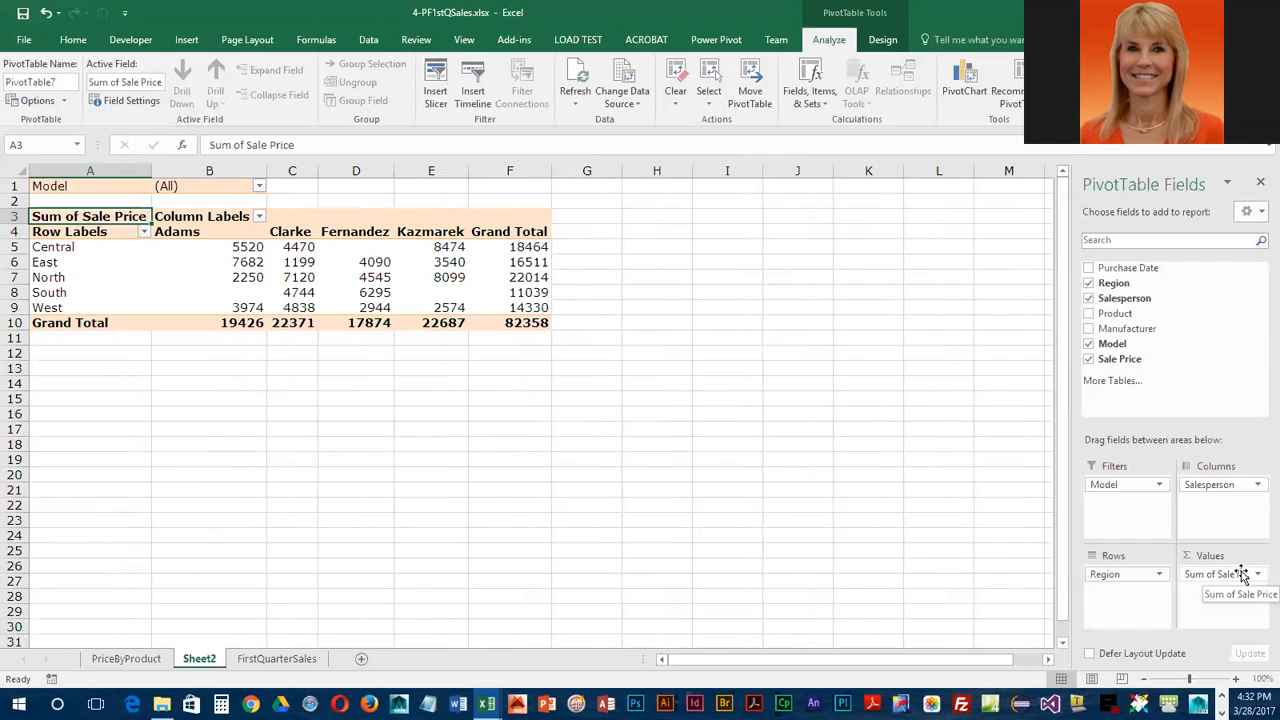
left_click(1088, 359)
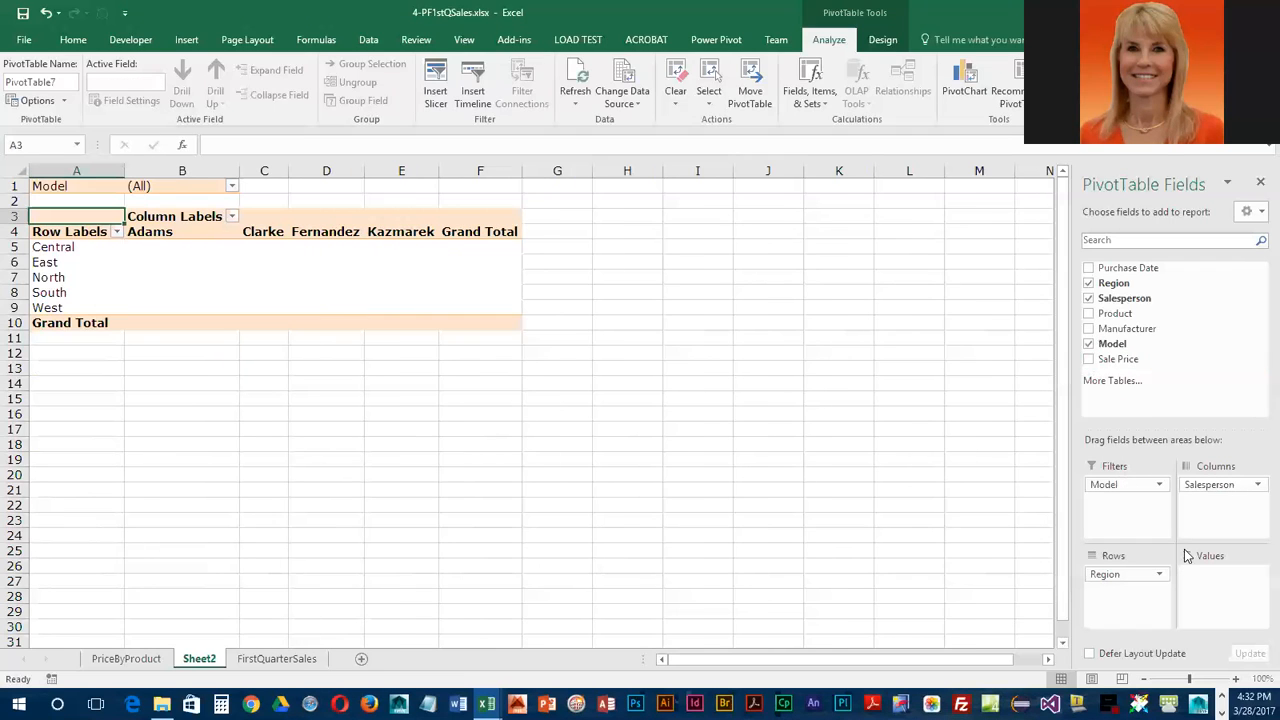
left_click_drag(1118, 362, 1225, 588)
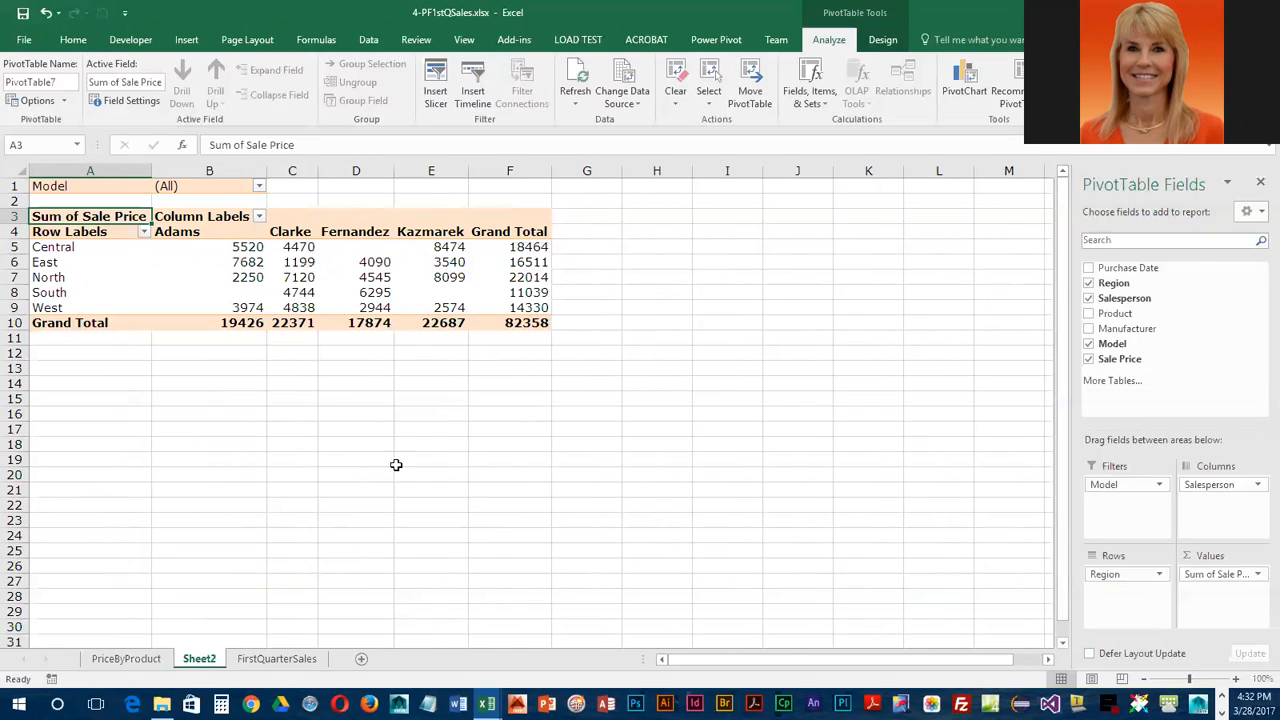
- Rename the PivotTable's worksheet to SalesByRegion
double_click(186, 662)
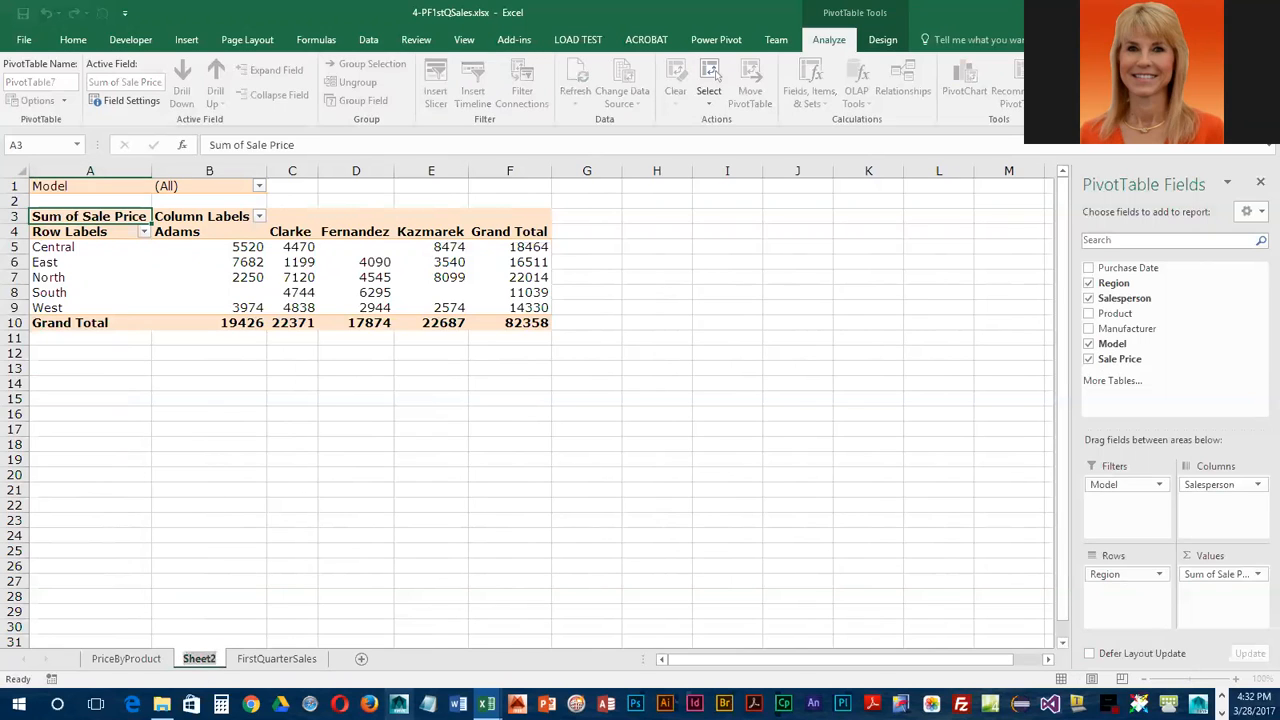
type("Sales")
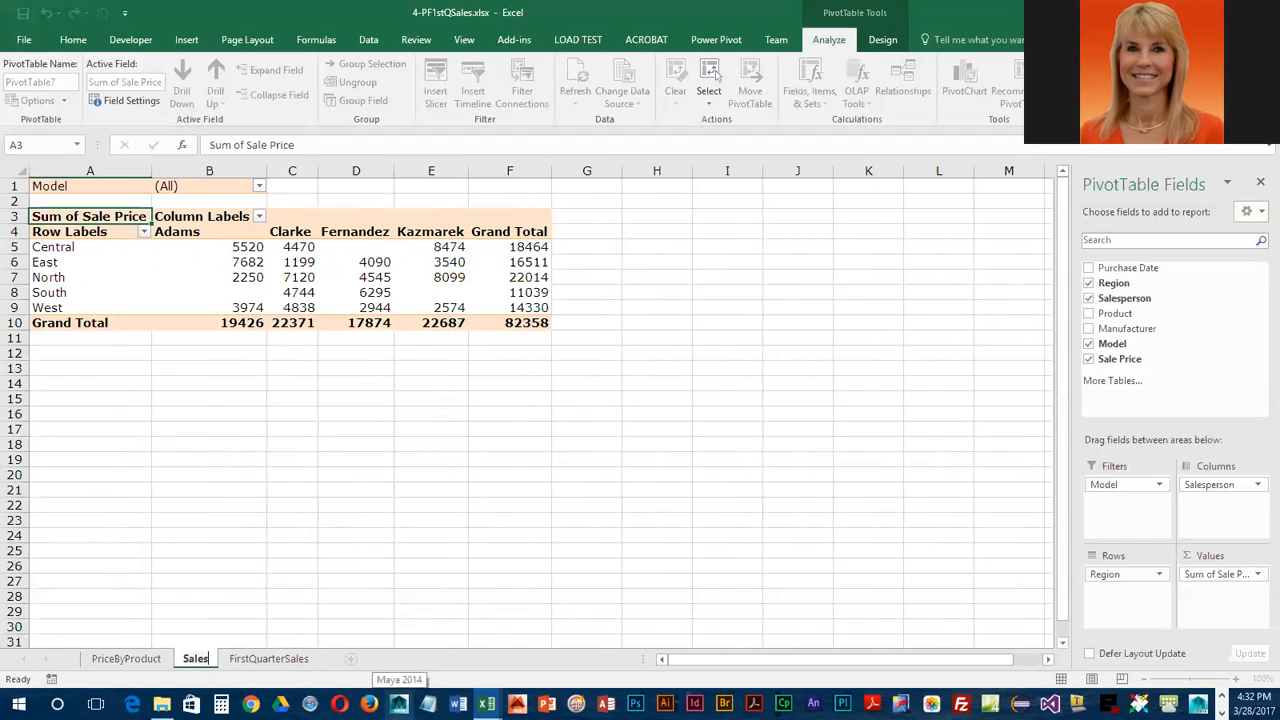
type("ByRegion")
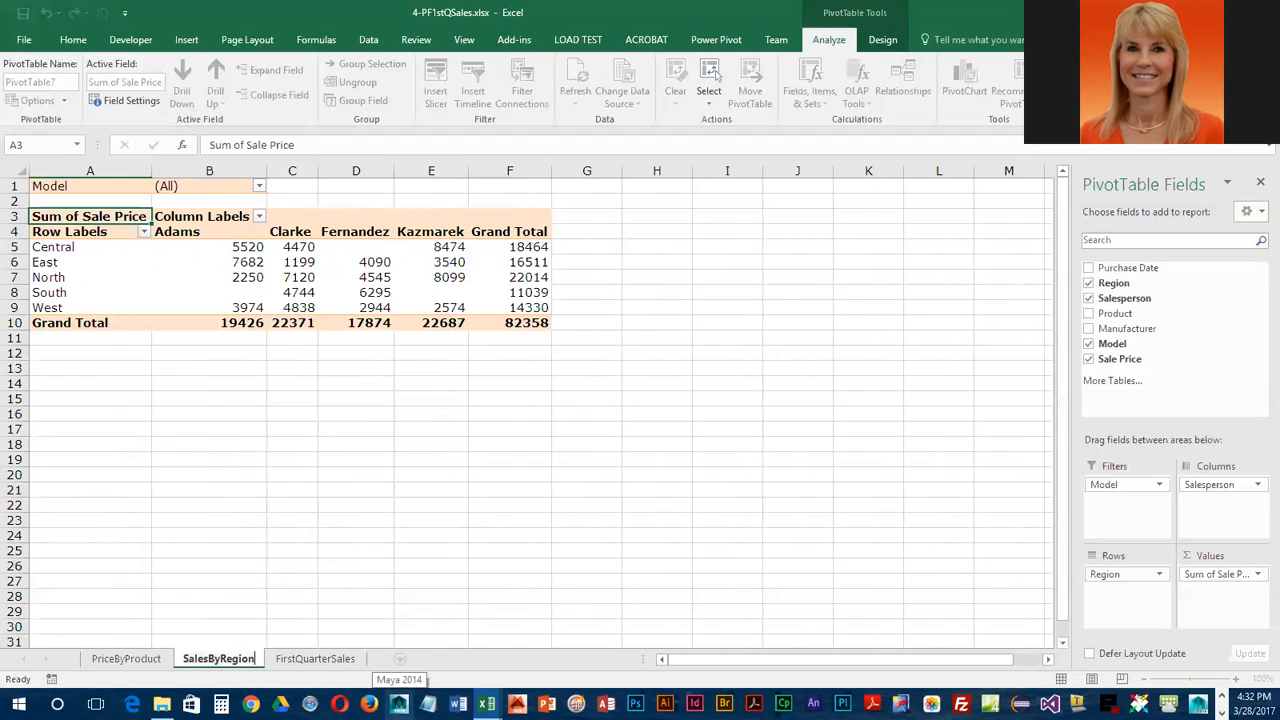
key("Return")
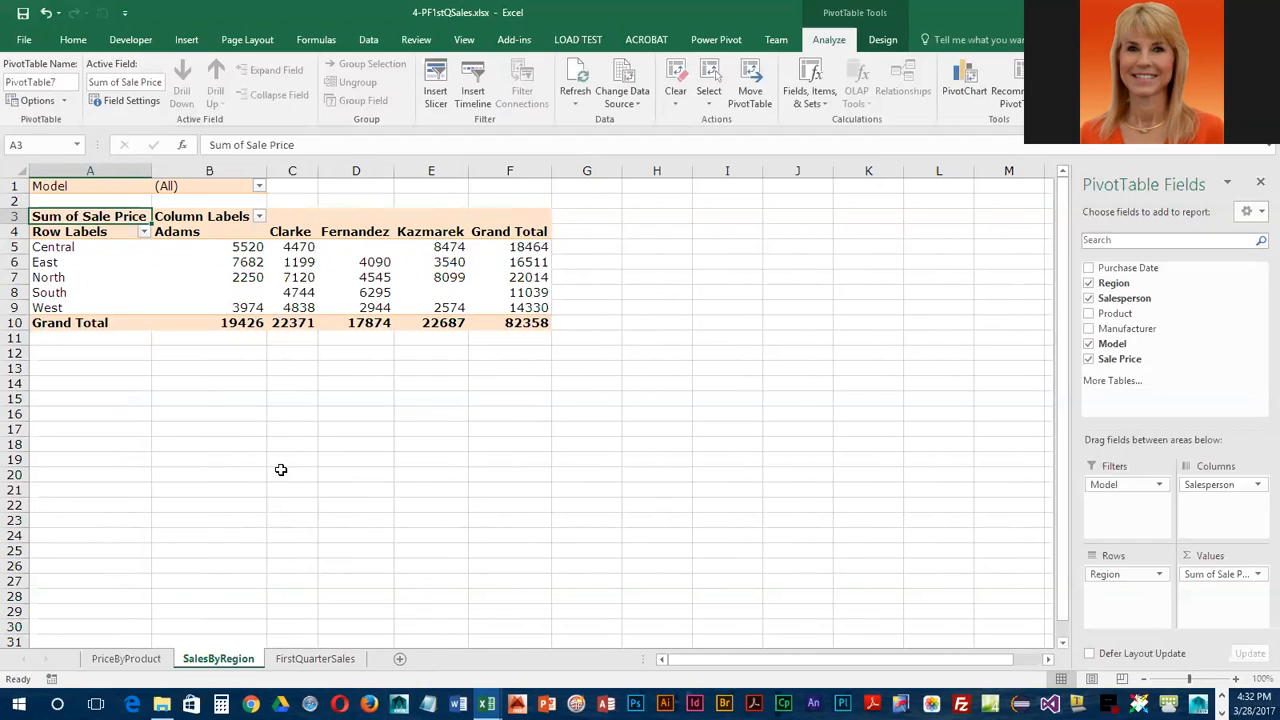
- Format the PivotTable values in B5:F10 with comma style and no decimals, and autofit column C
left_click_drag(245, 248, 542, 322)
left_click(76, 40)
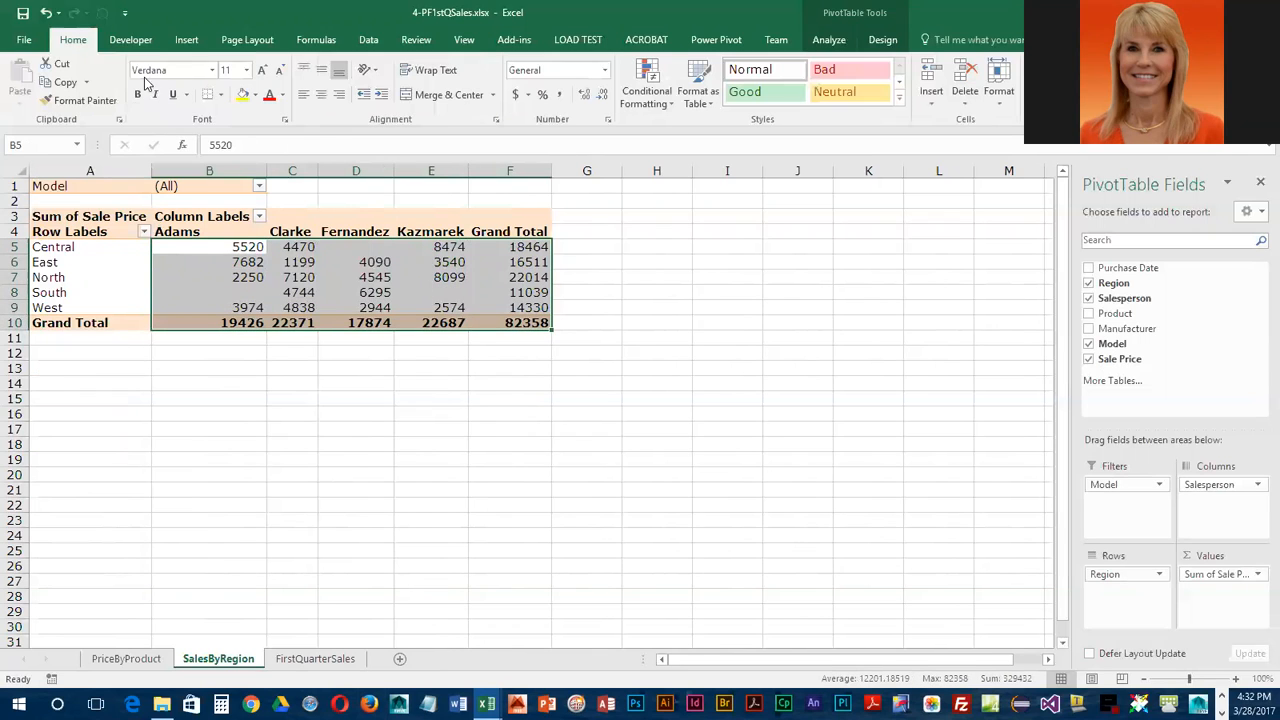
left_click(560, 96)
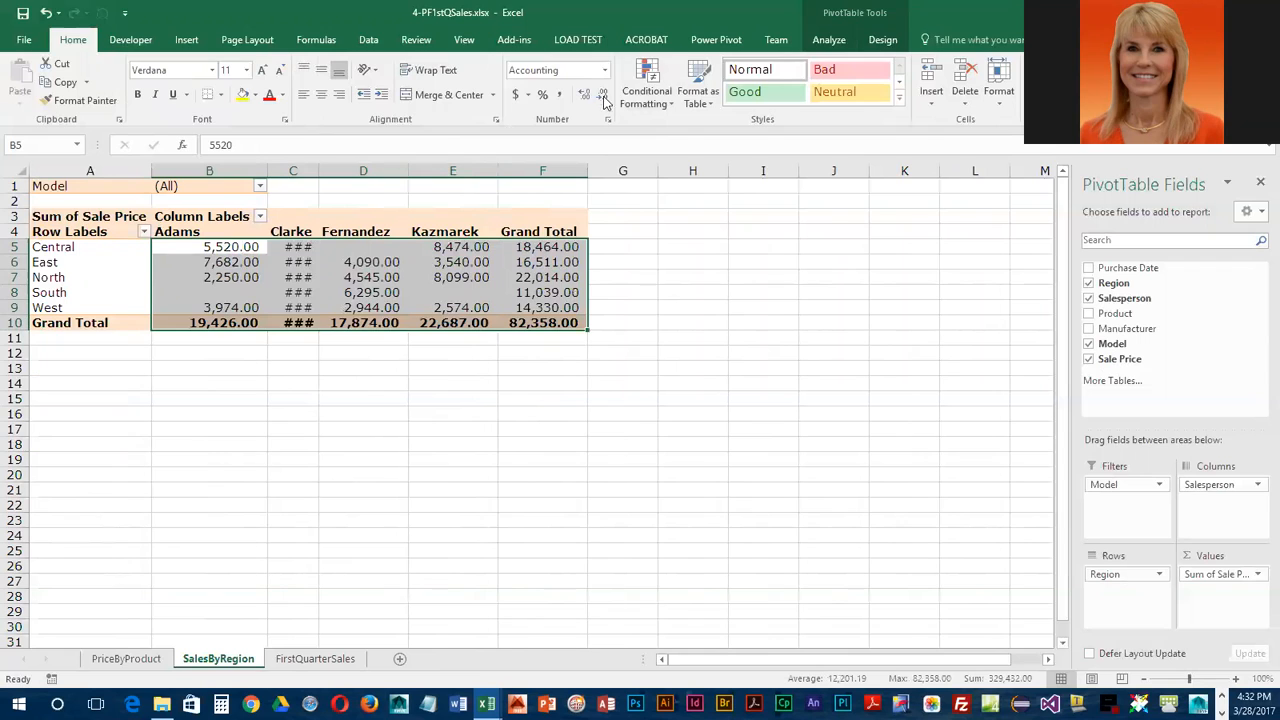
left_click(602, 95)
left_click(602, 95)
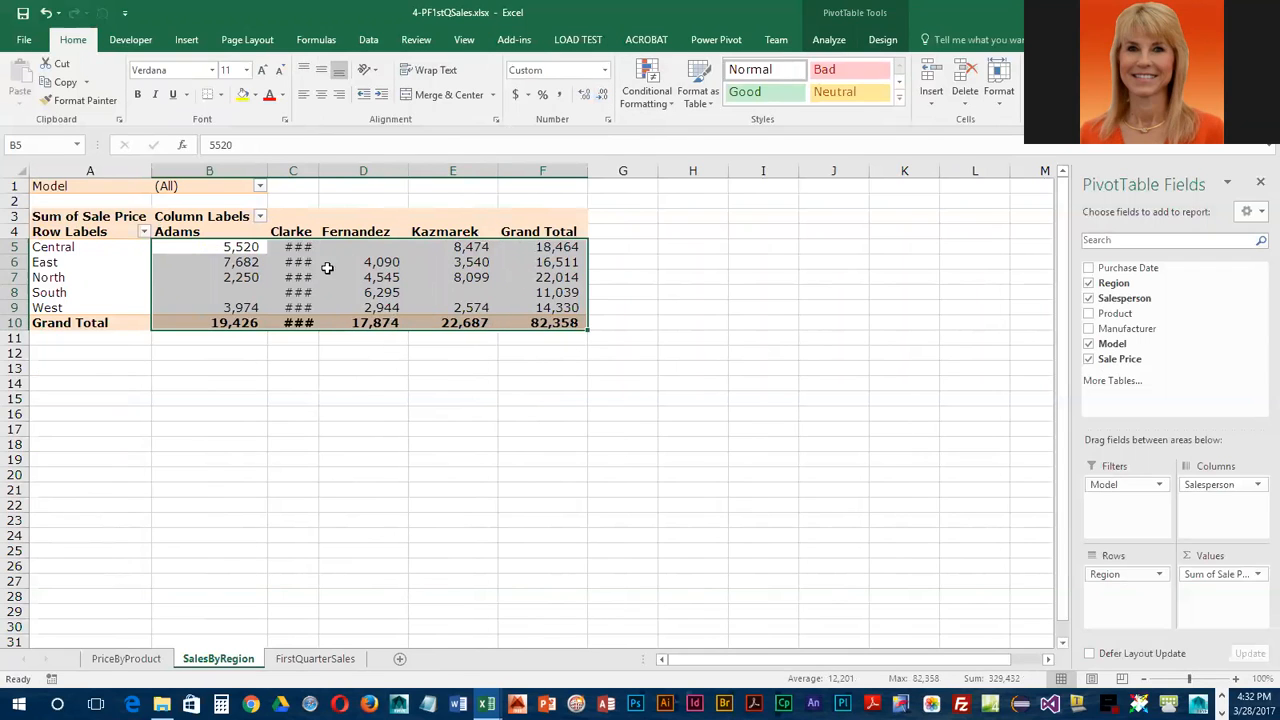
double_click(317, 171)
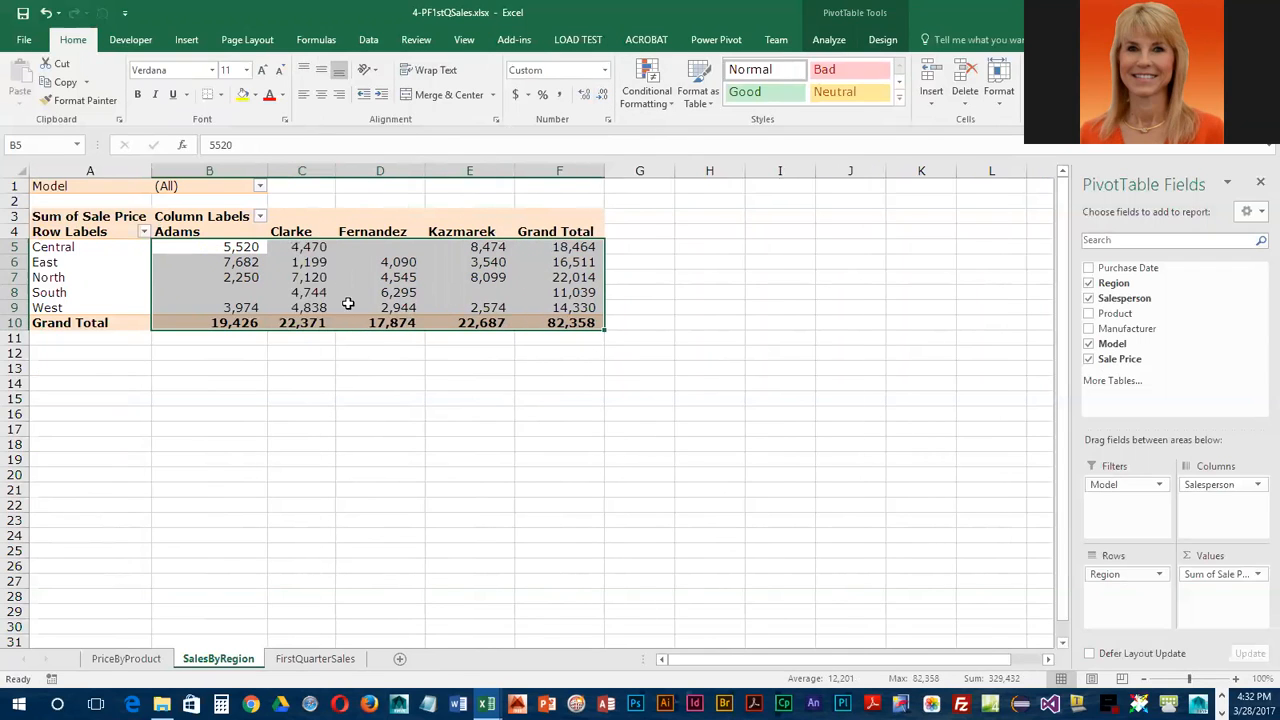
left_click(545, 396)
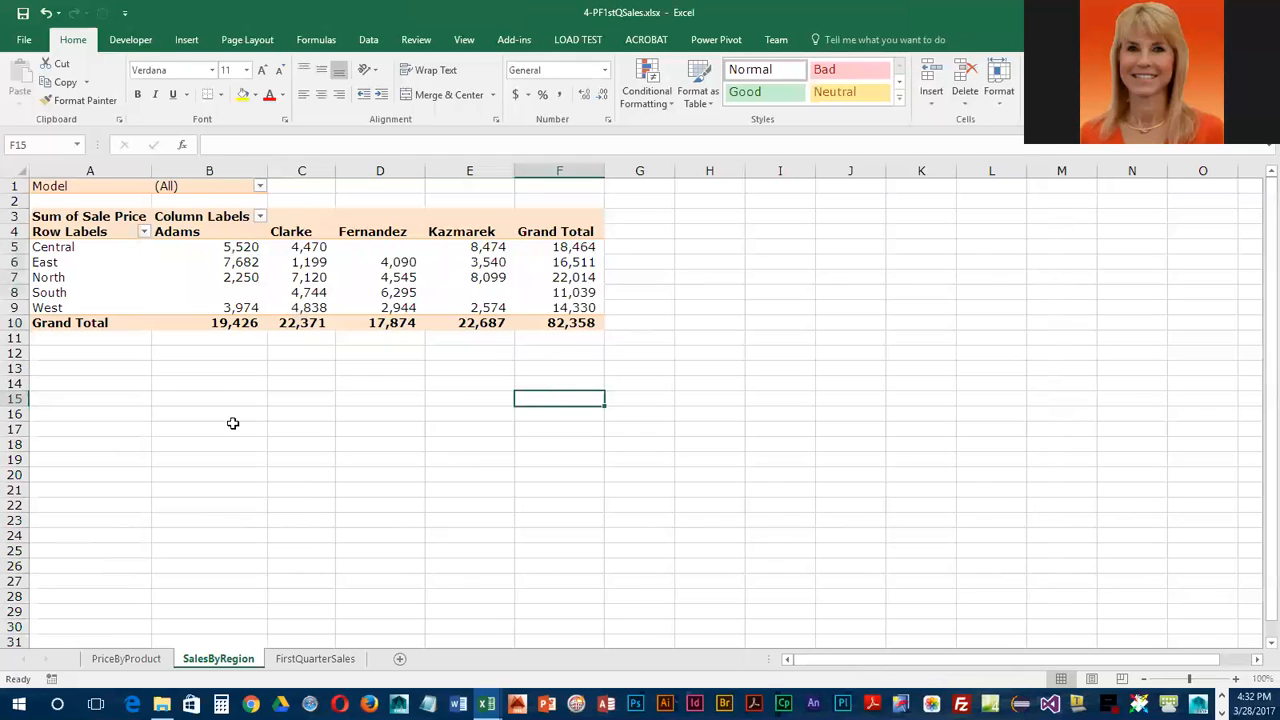
- Filter the PivotTable to show only model CX850
left_click(203, 241)
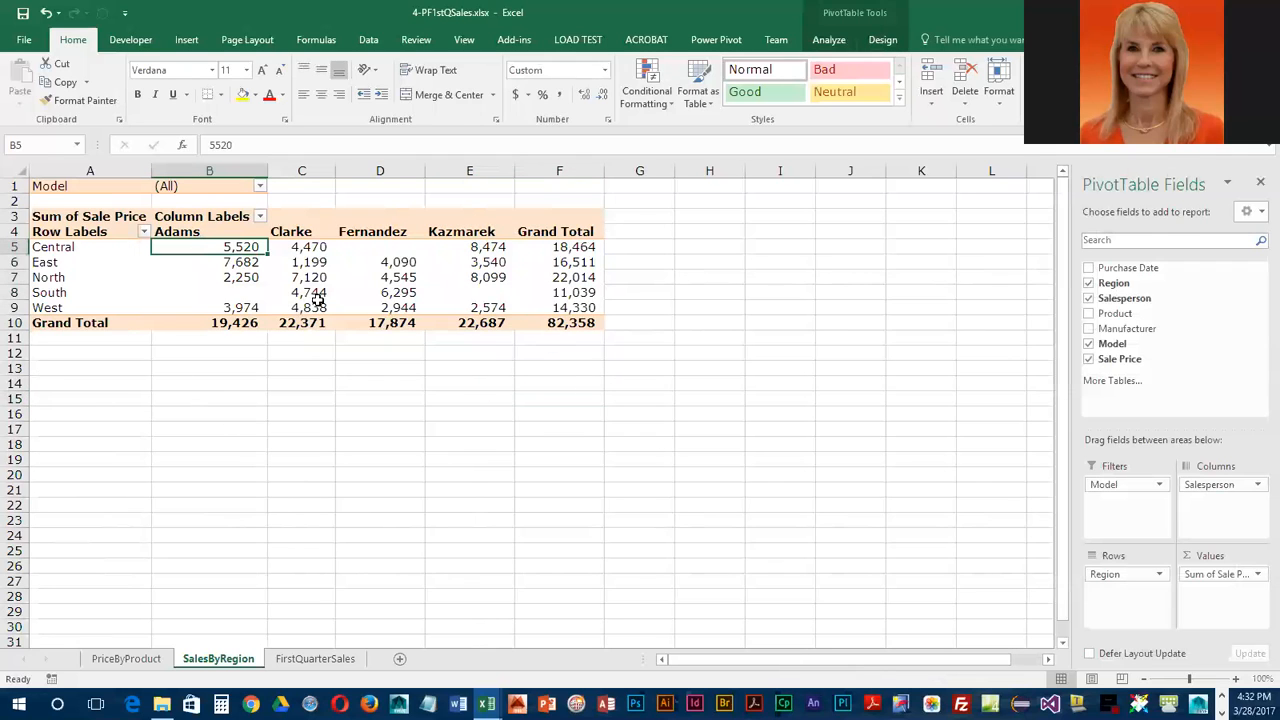
left_click(260, 187)
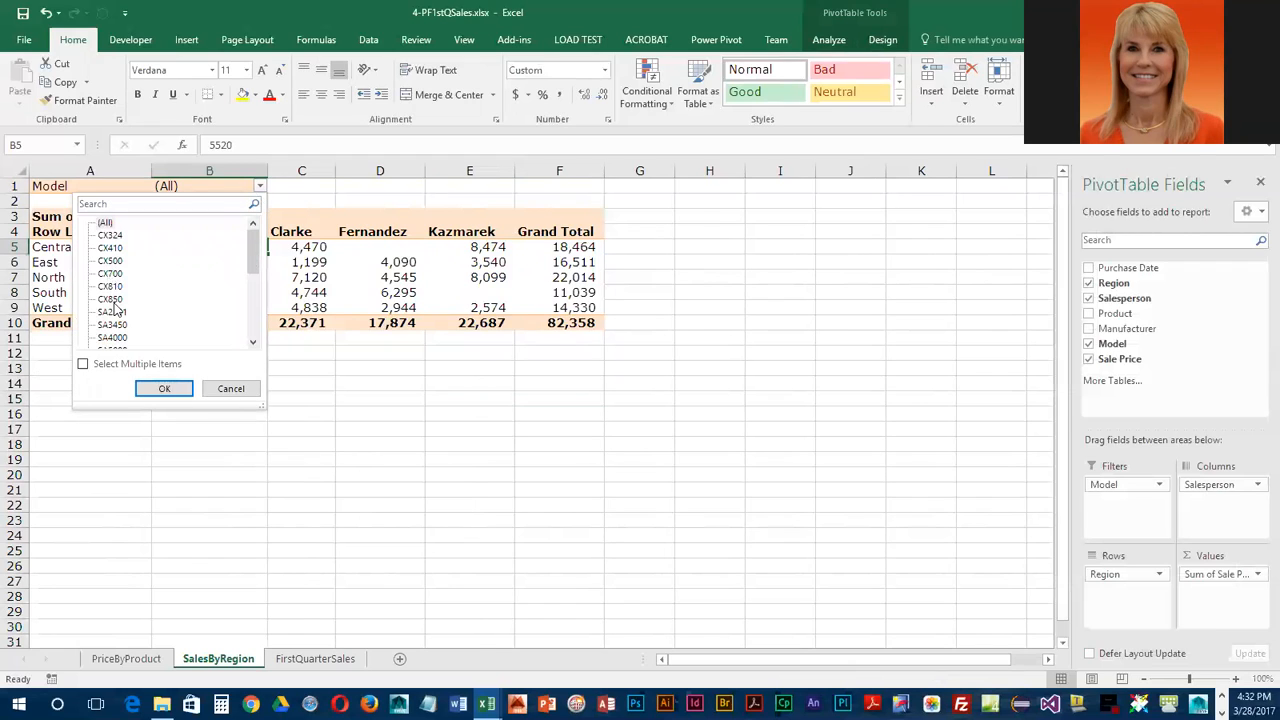
left_click(112, 300)
left_click(172, 386)
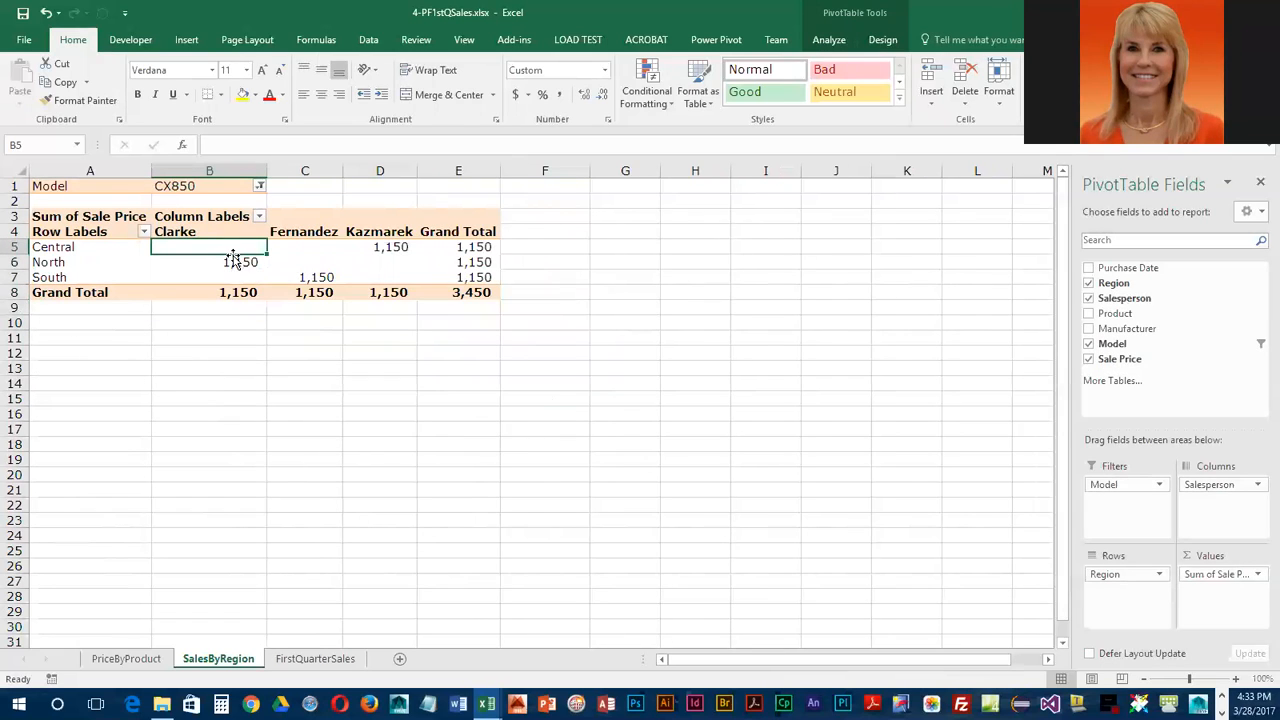
- Allow multiple selections in the Model filter and include CX500 and CX410 along with CX850
left_click(259, 187)
left_click(83, 365)
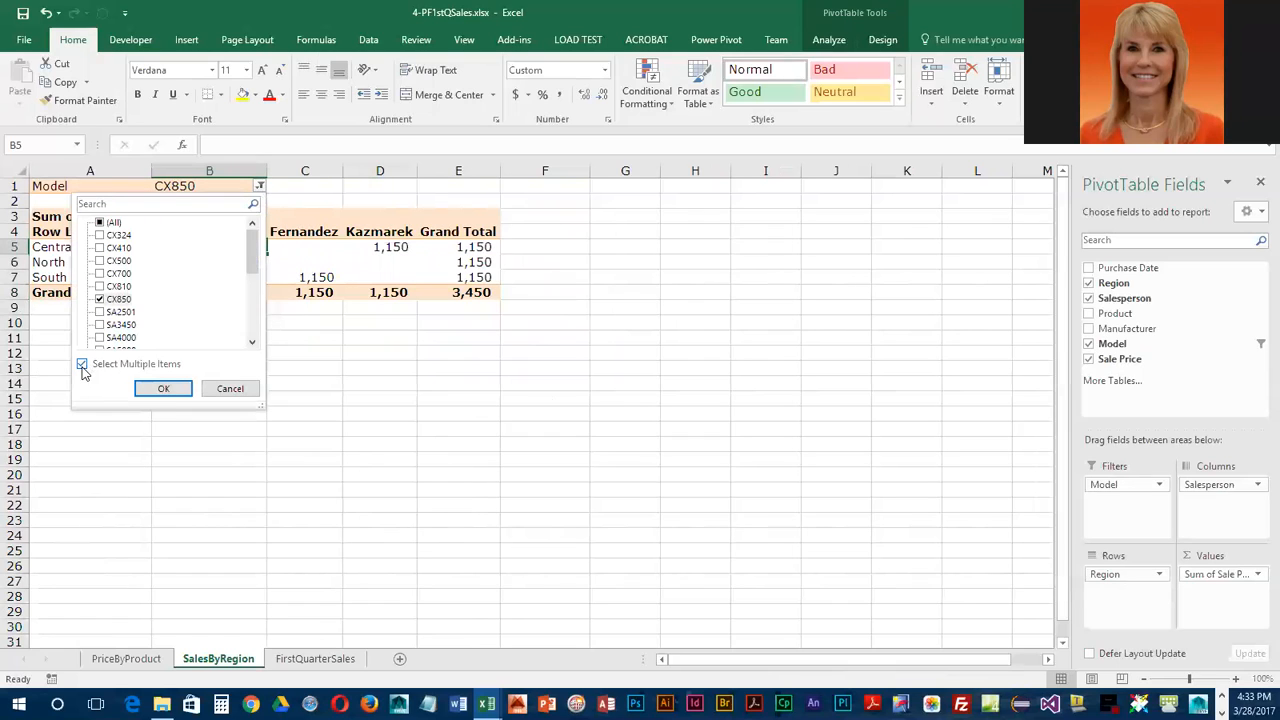
left_click(100, 261)
left_click(100, 248)
left_click(163, 388)
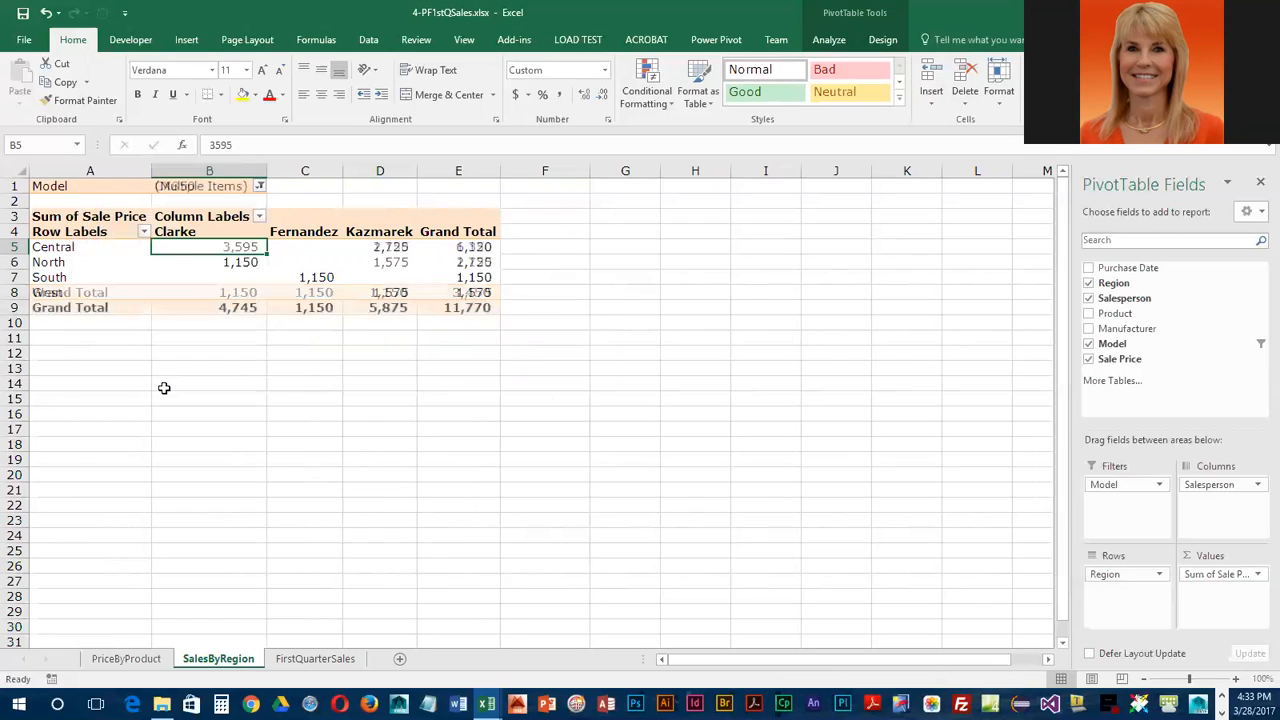
- Reset the Model filter to include all models and check its list of selected items
left_click(260, 187)
left_click(100, 222)
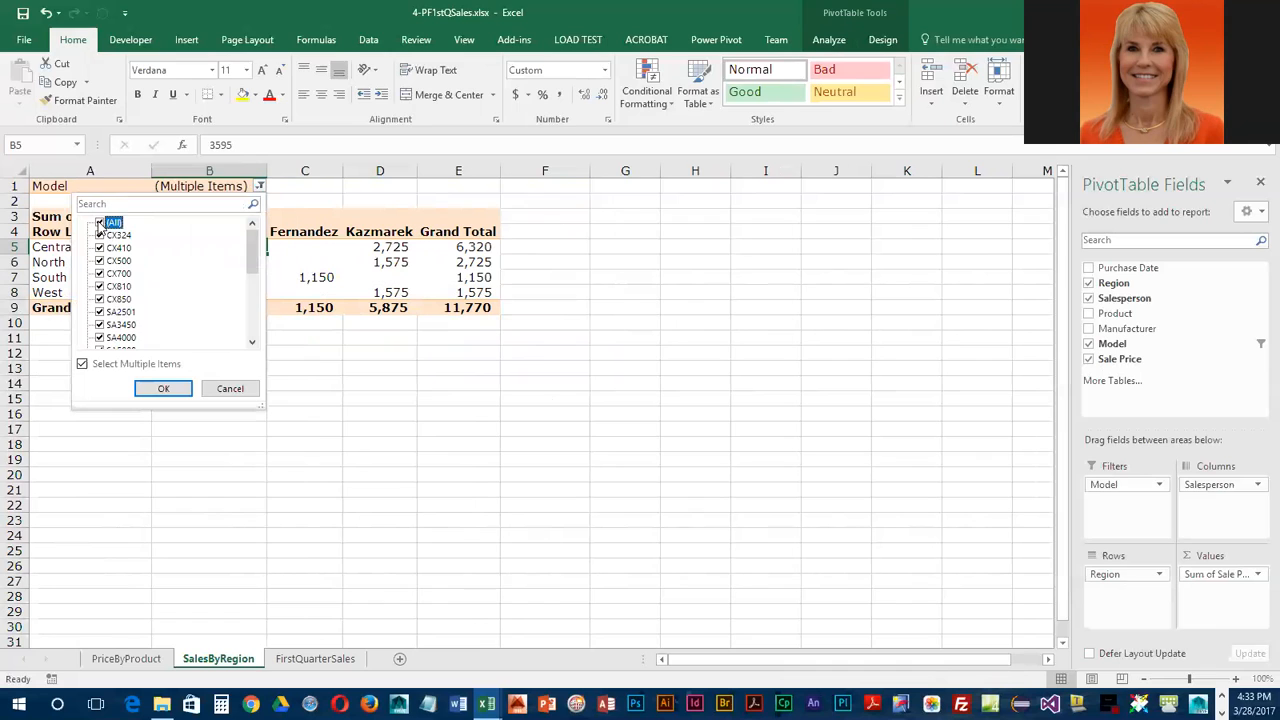
left_click(165, 389)
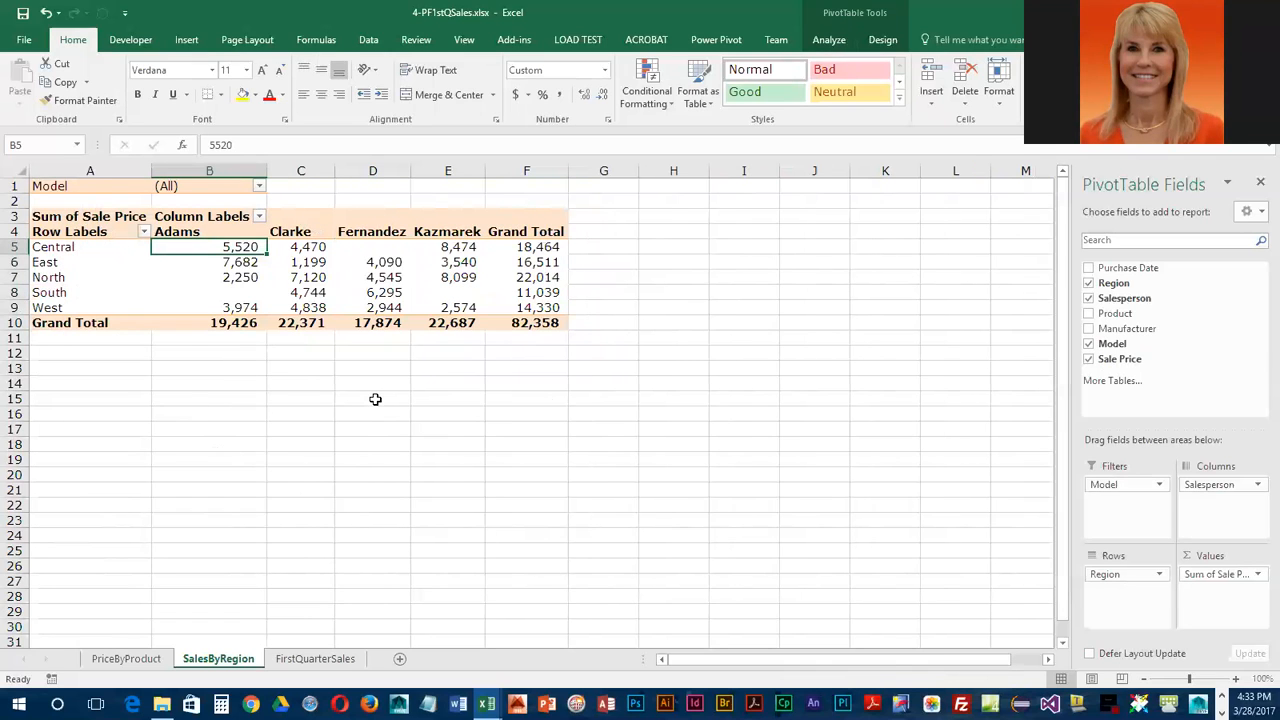
left_click(259, 187)
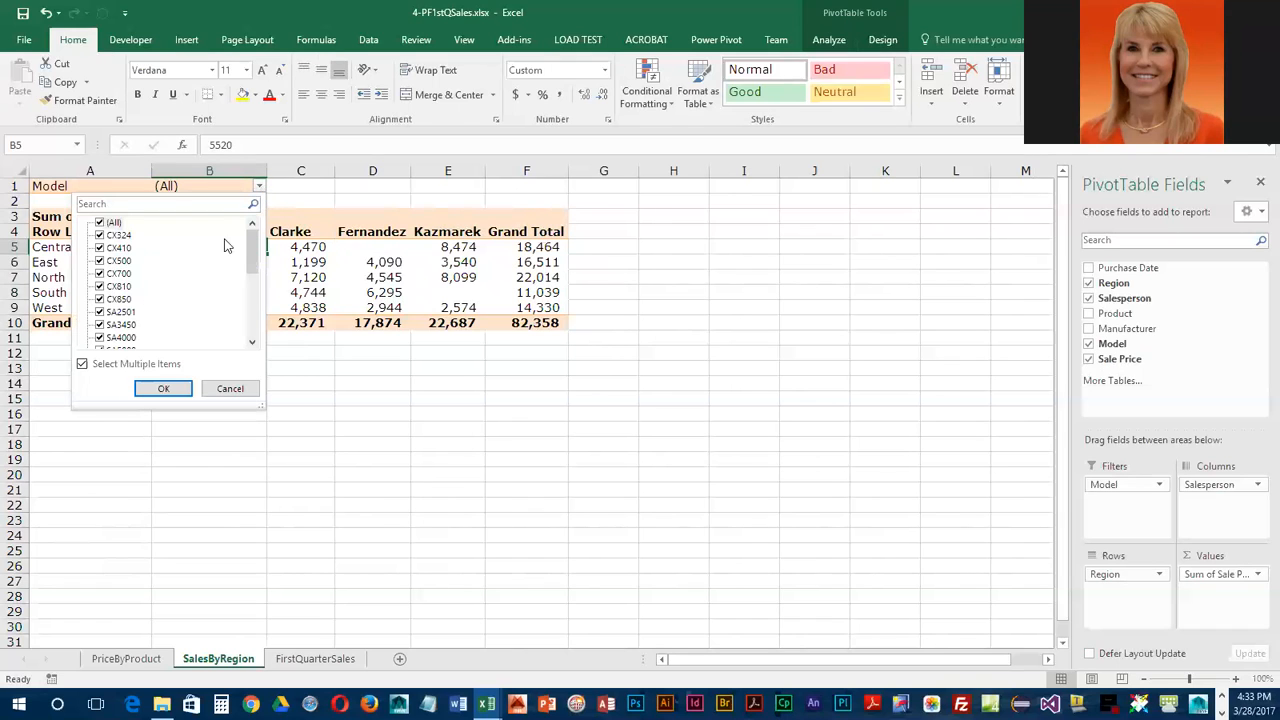
left_click(259, 186)
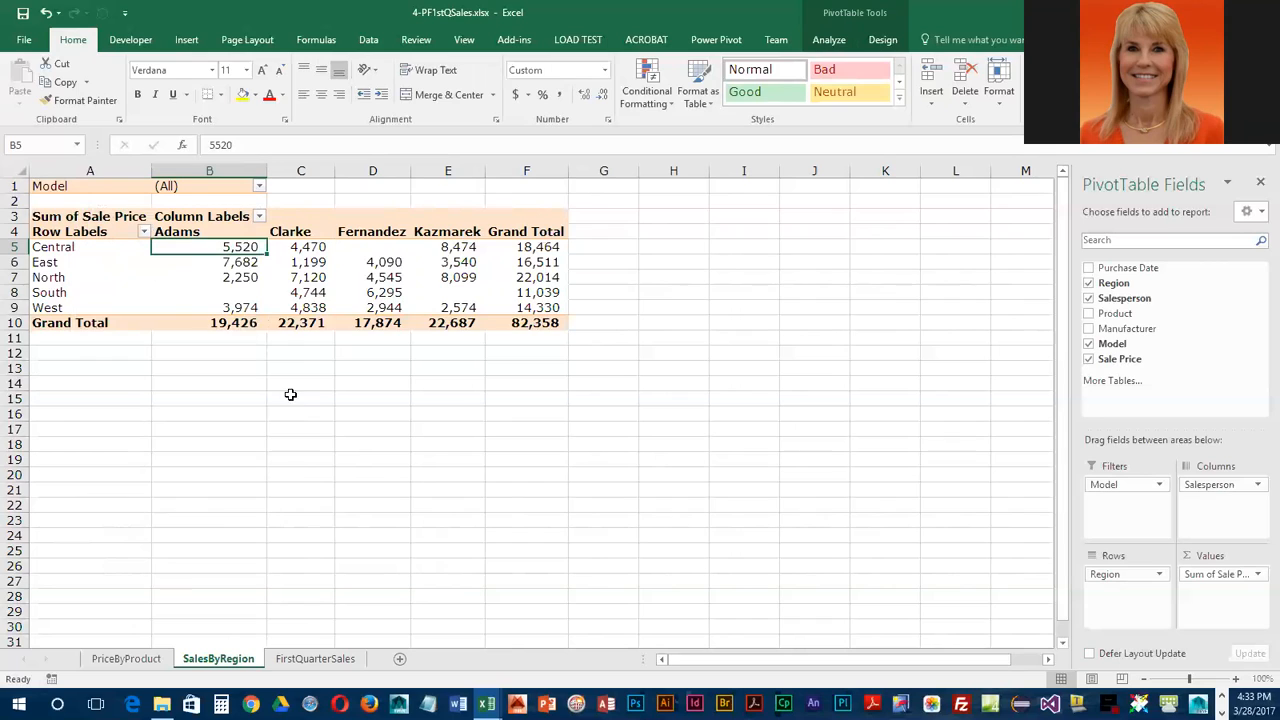